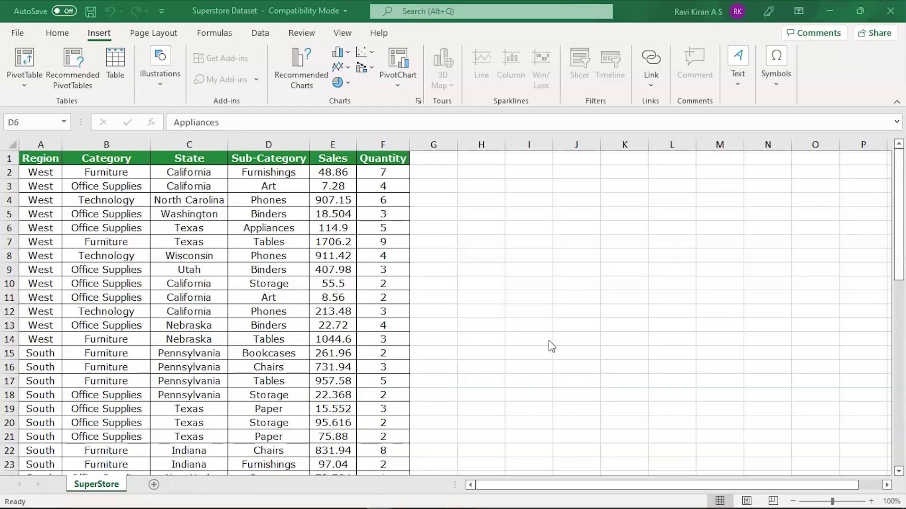
Step: Insert an empty PivotChart on a new worksheet from the SuperStore data range A1:F56
left_click(621, 267)
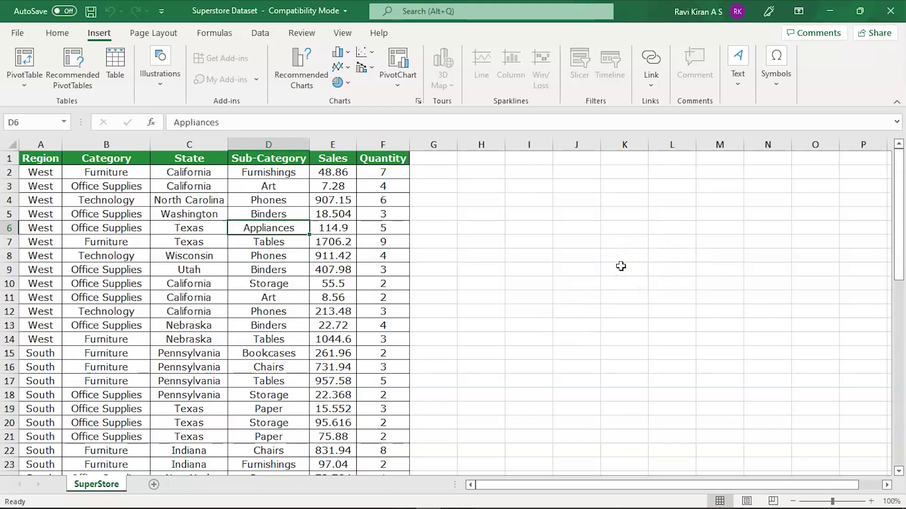
left_click(53, 161)
left_click_drag(53, 160, 121, 210)
left_click(120, 214)
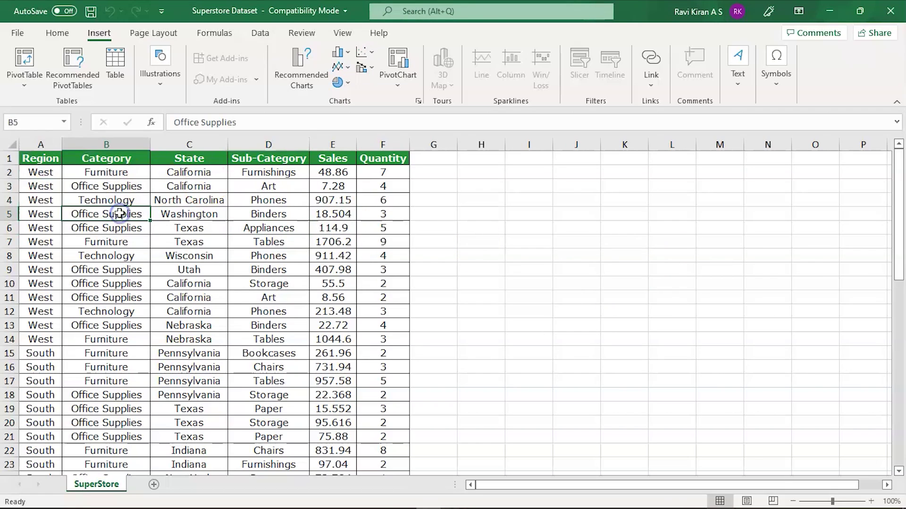
scroll(171, 345, "down", 1)
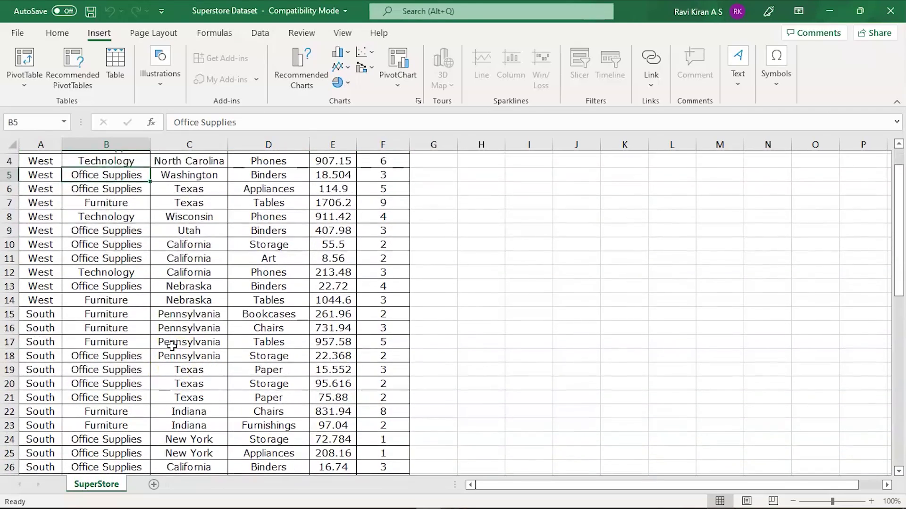
scroll(172, 345, "up", 1)
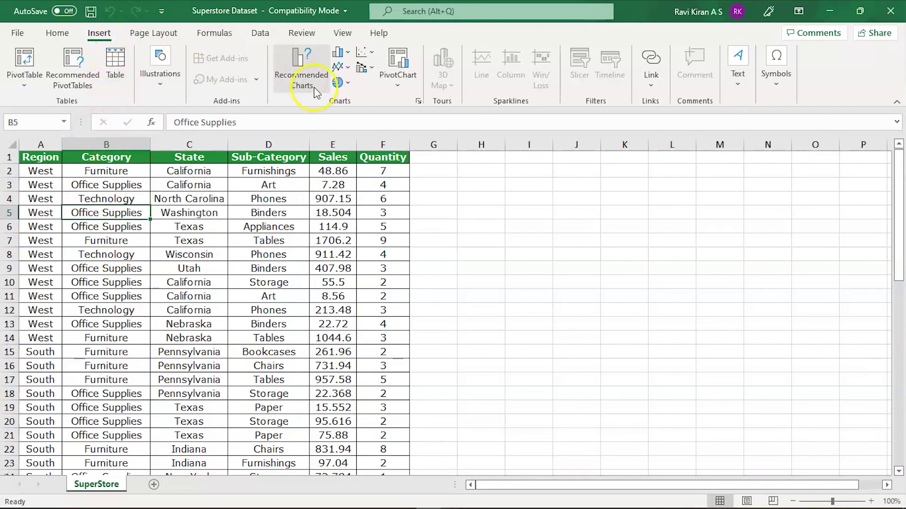
left_click(398, 59)
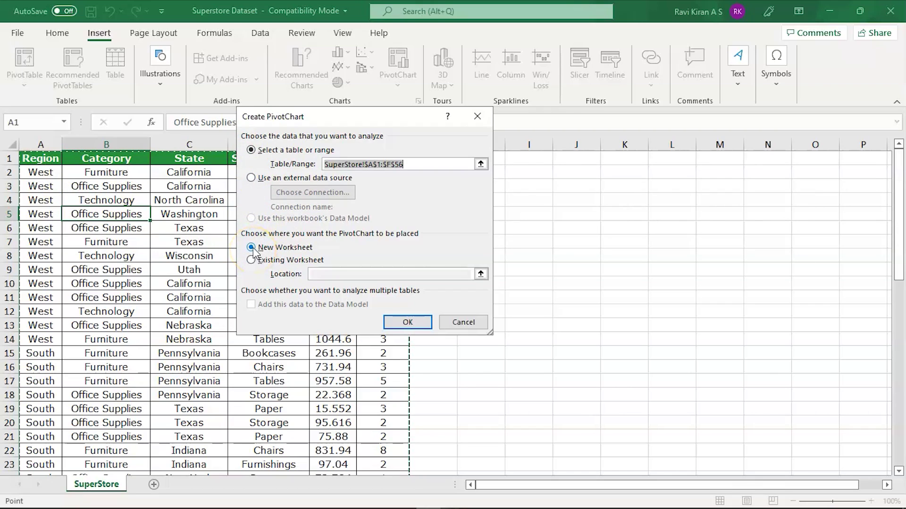
left_click(388, 321)
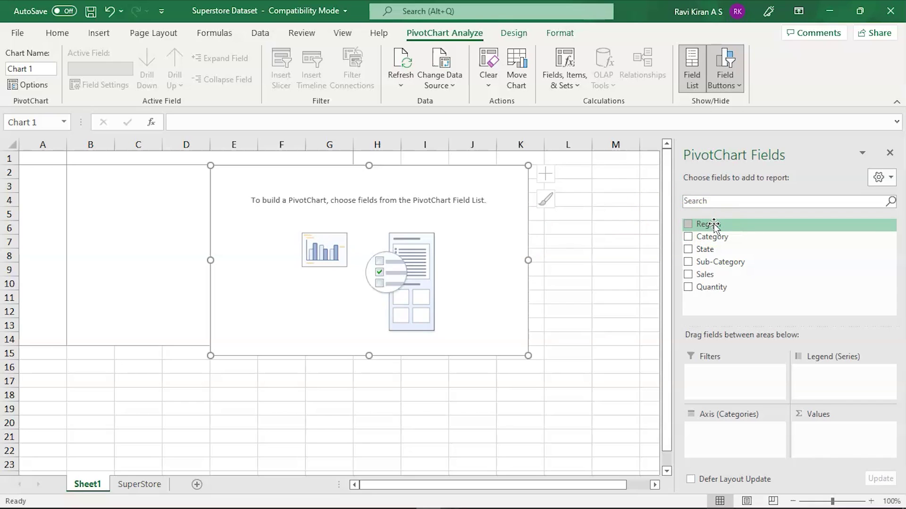
left_click(756, 201)
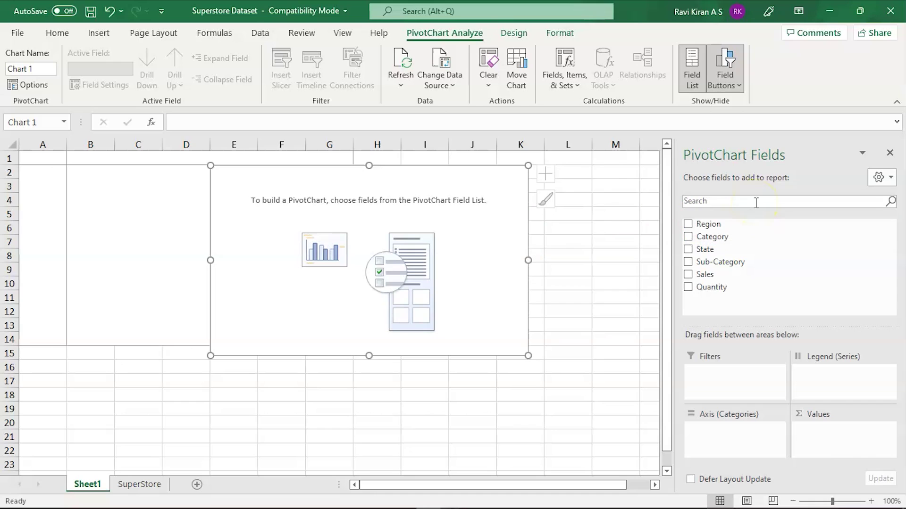
left_click(714, 225)
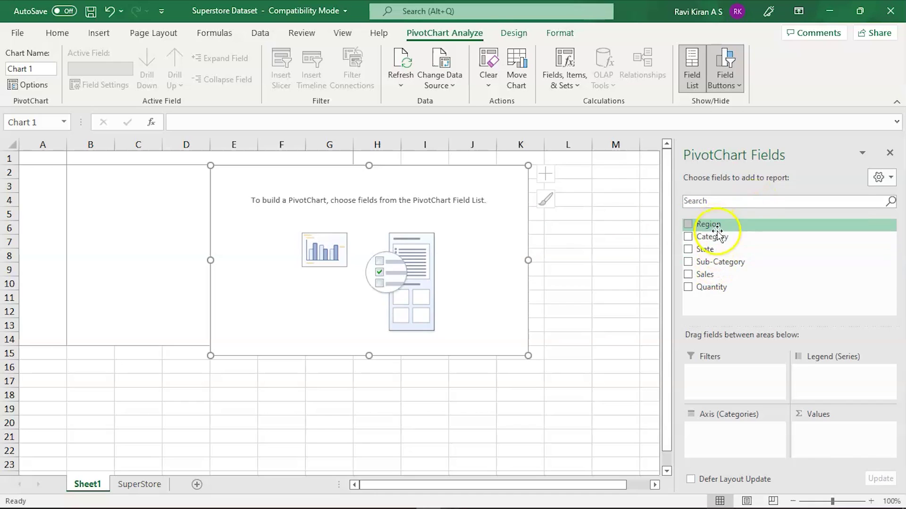
left_click(714, 292)
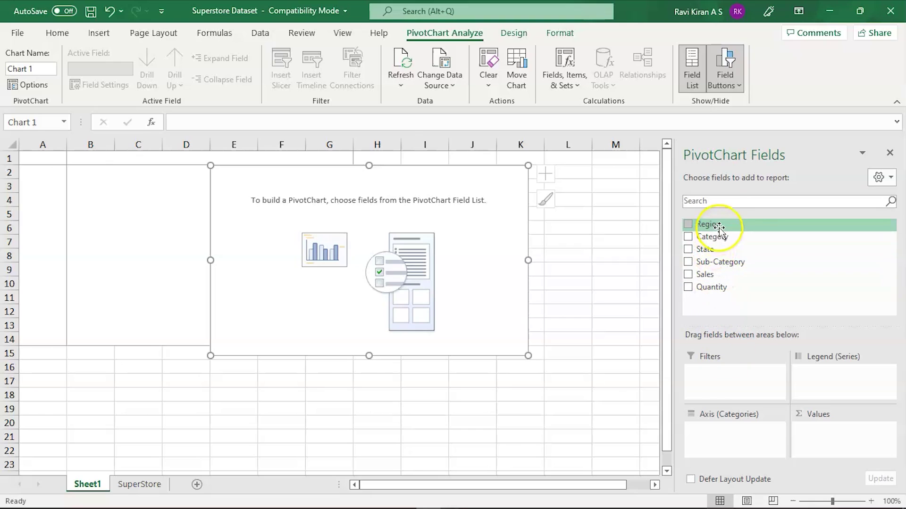
Step: Chart Sum of Sales by Region as columns, with the pivot table totalling 17668.5147
left_click_drag(718, 228, 738, 429)
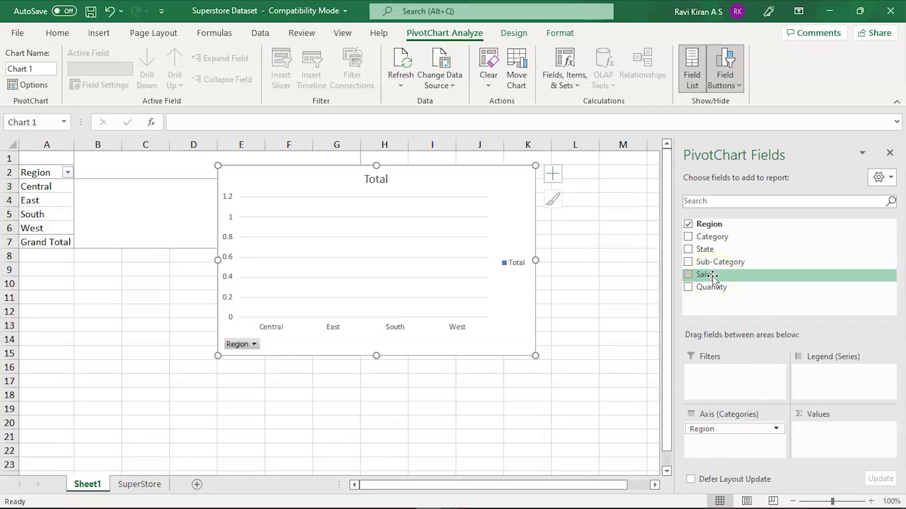
left_click_drag(713, 276, 821, 433)
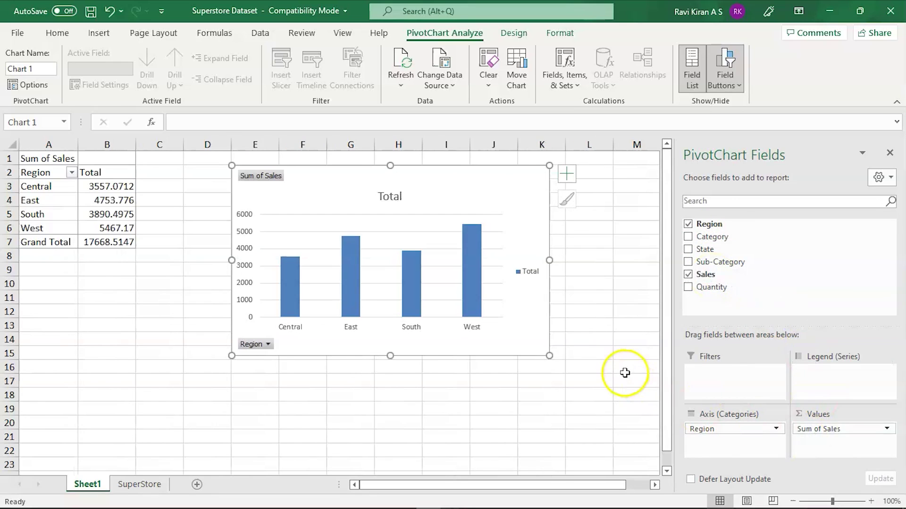
left_click_drag(624, 370, 568, 349)
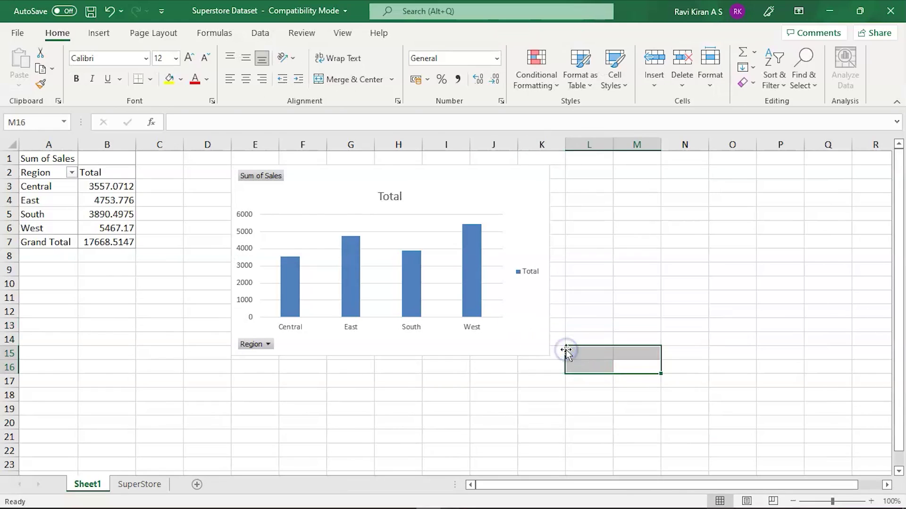
left_click(513, 333)
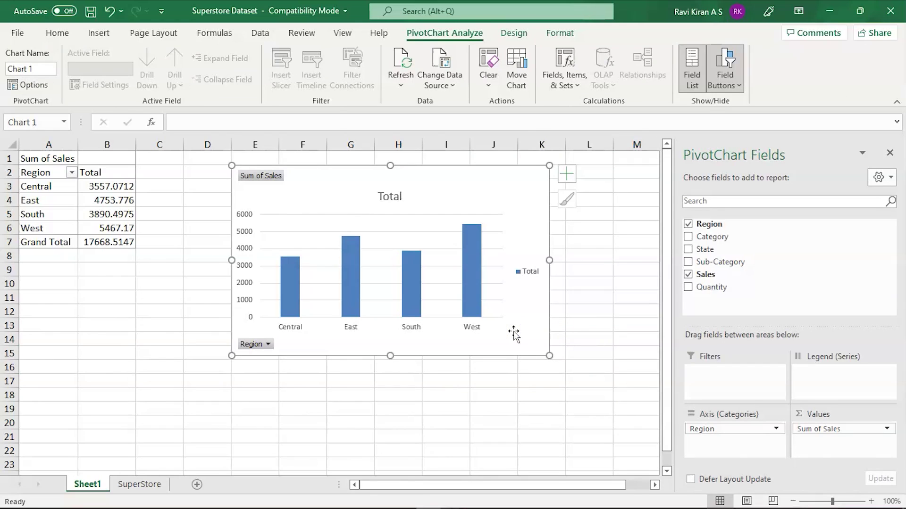
Step: Filter the chart's Region field to Central only, leaving a grand total of 3557.0712
left_click(268, 345)
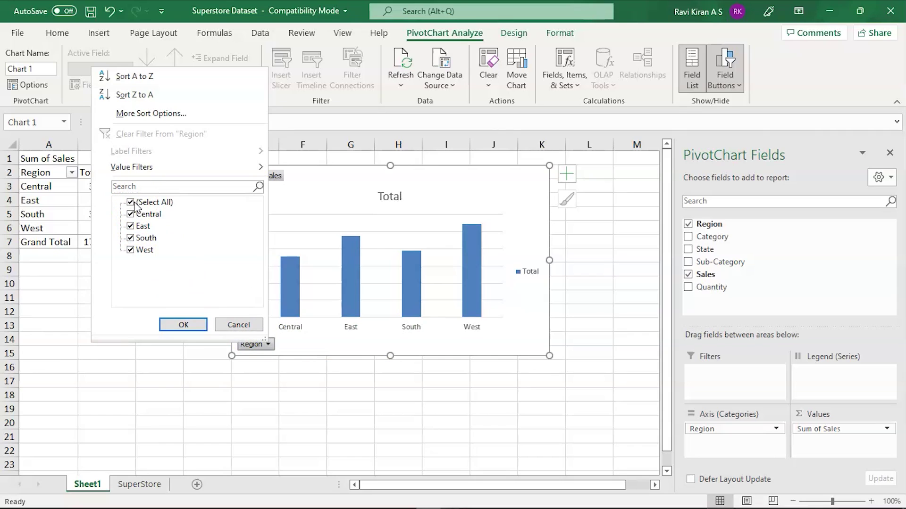
left_click(134, 204)
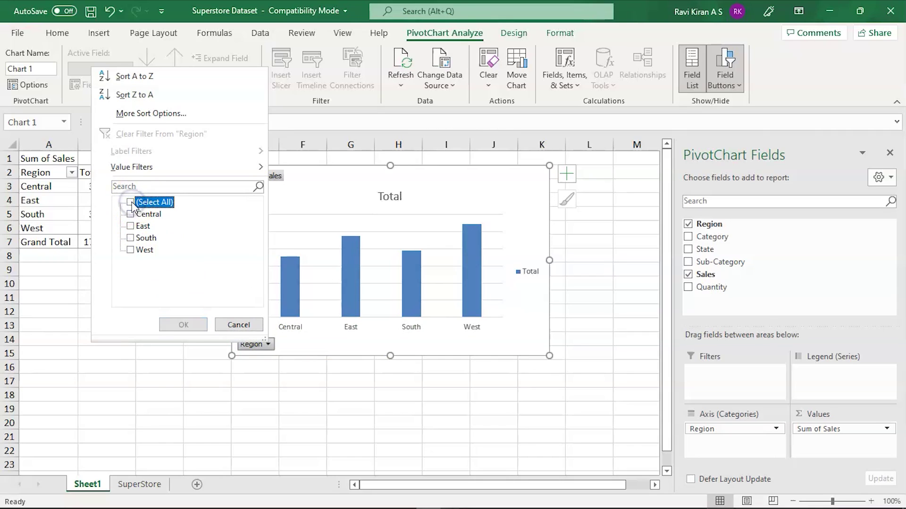
left_click(134, 216)
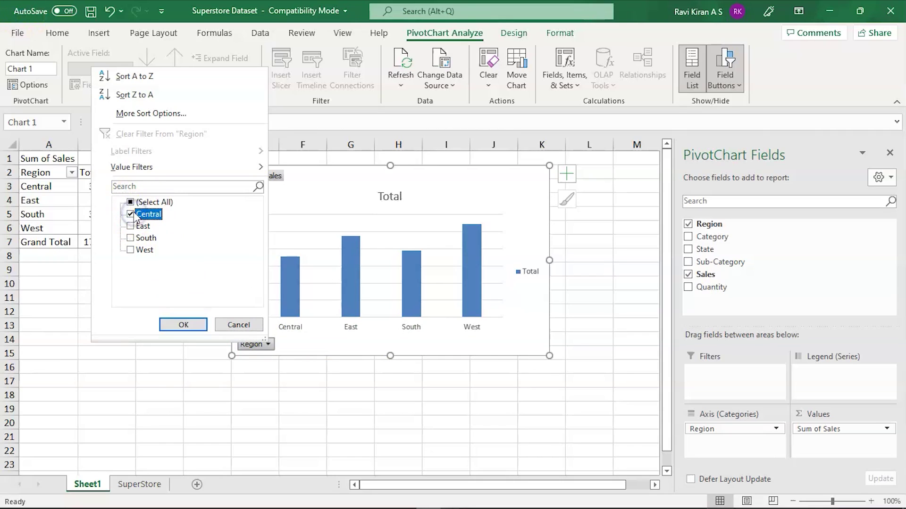
left_click(181, 325)
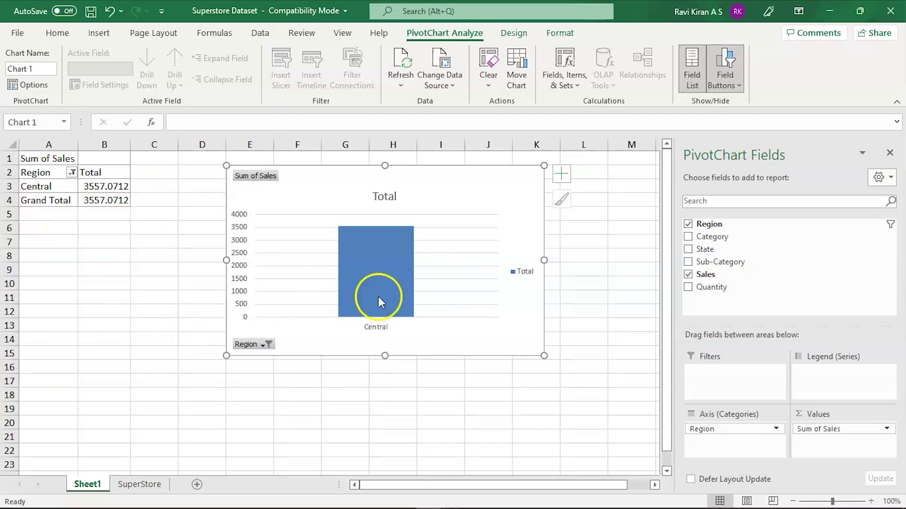
mouse_move(399, 285)
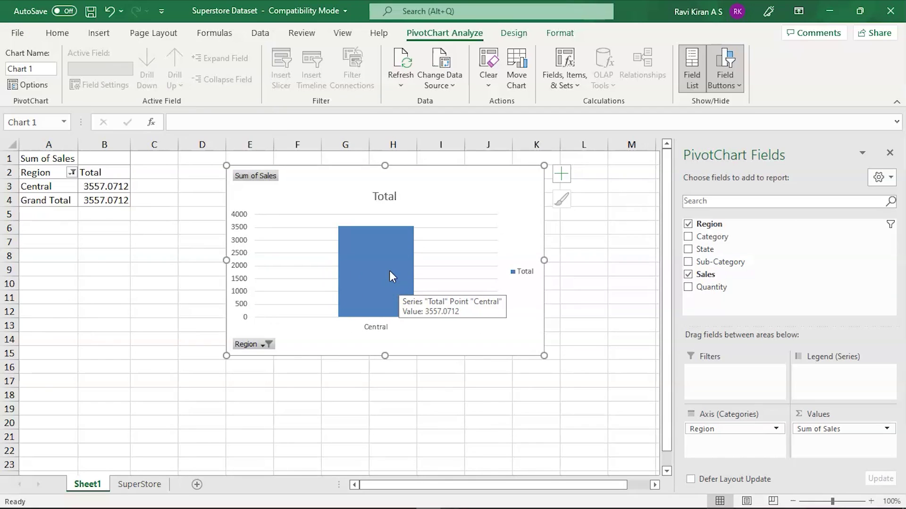
left_click(492, 381)
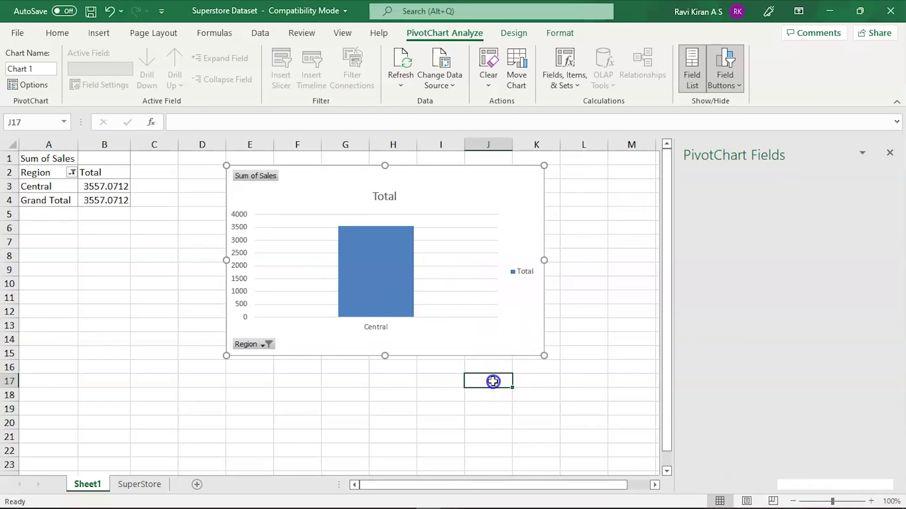
Step: Add Category as the legend series, splitting Central into Furniture, Office Supplies and Technology columns
left_click(376, 244)
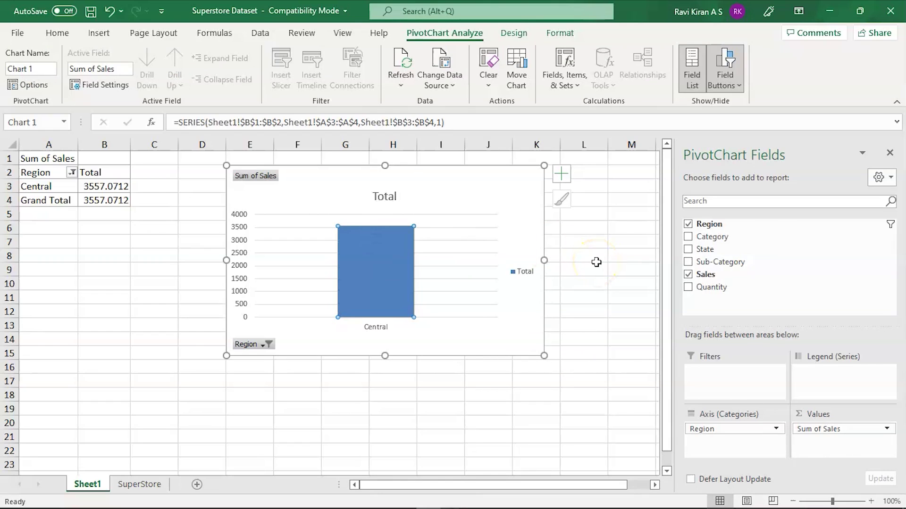
left_click_drag(723, 239, 818, 445)
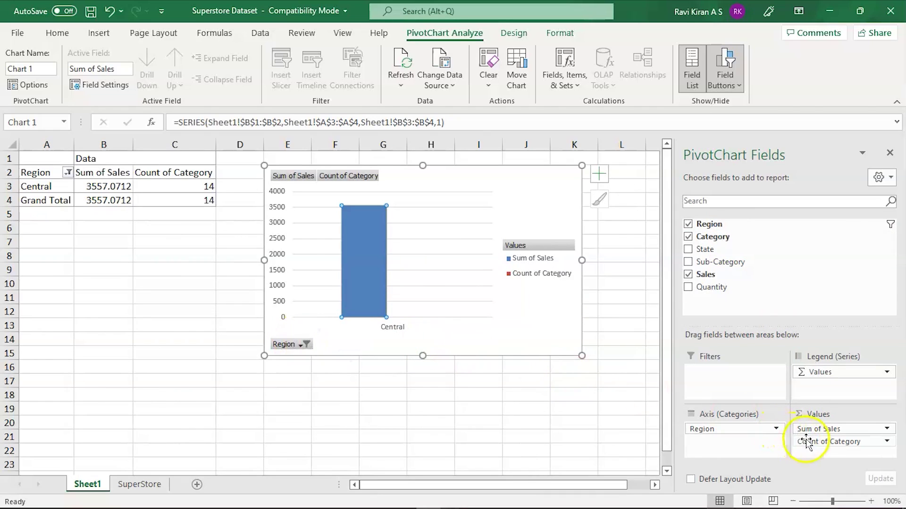
left_click_drag(808, 442, 824, 387)
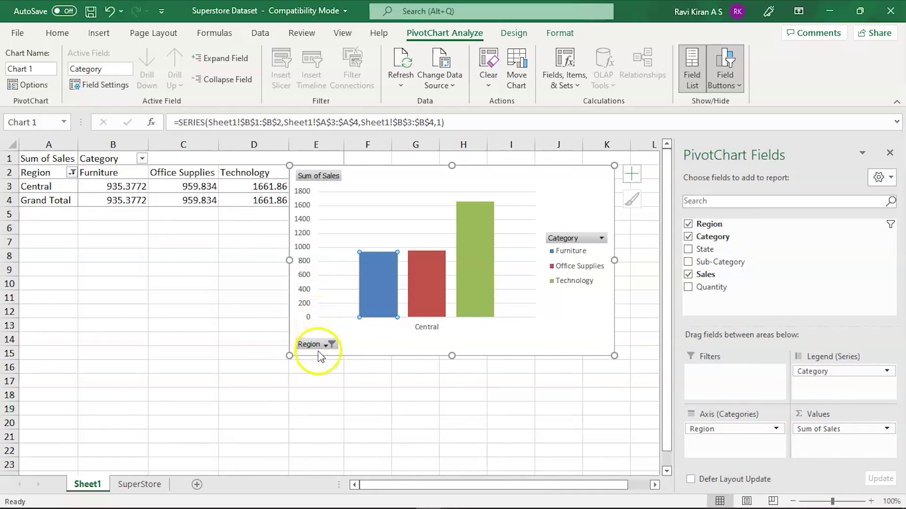
Step: Select all four regions in the Region filter to show every region's category columns
left_click(317, 345)
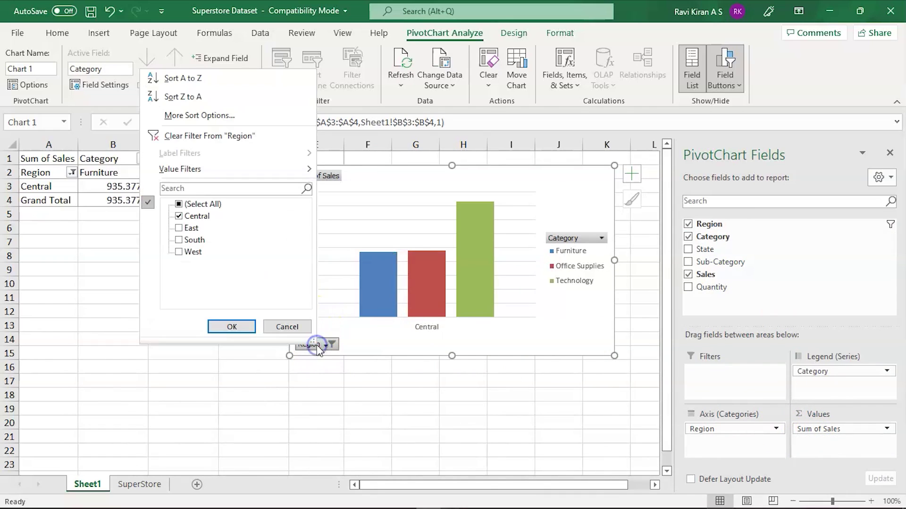
left_click(179, 204)
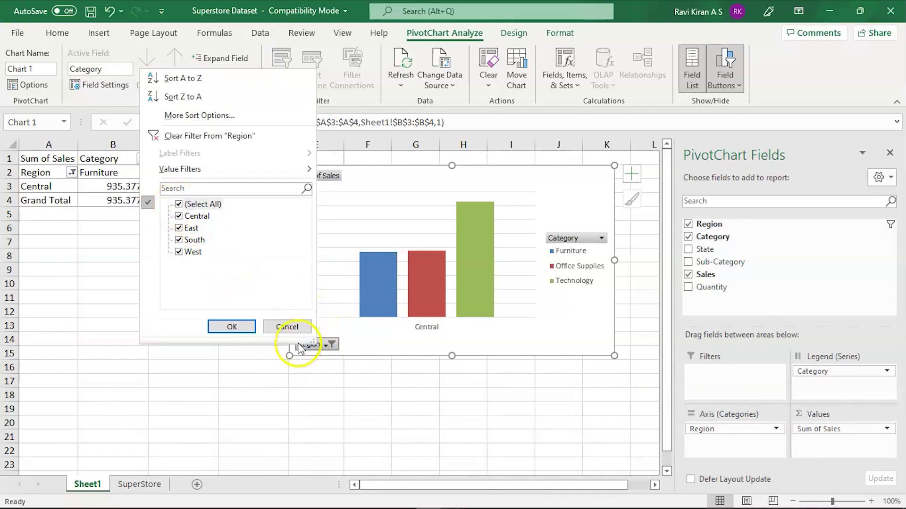
left_click(234, 326)
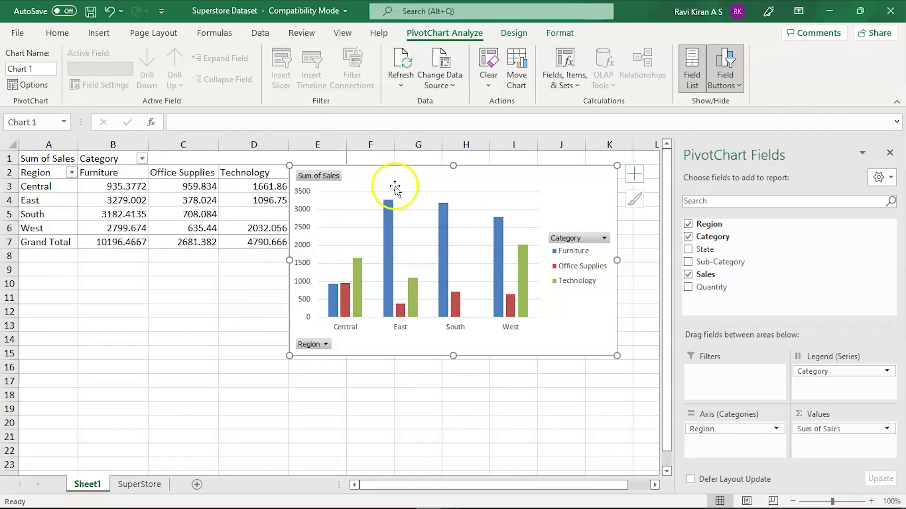
Step: Place the chart just below the pivot table and refilter Region to Central only (total 3557.0712)
left_click_drag(396, 181, 246, 277)
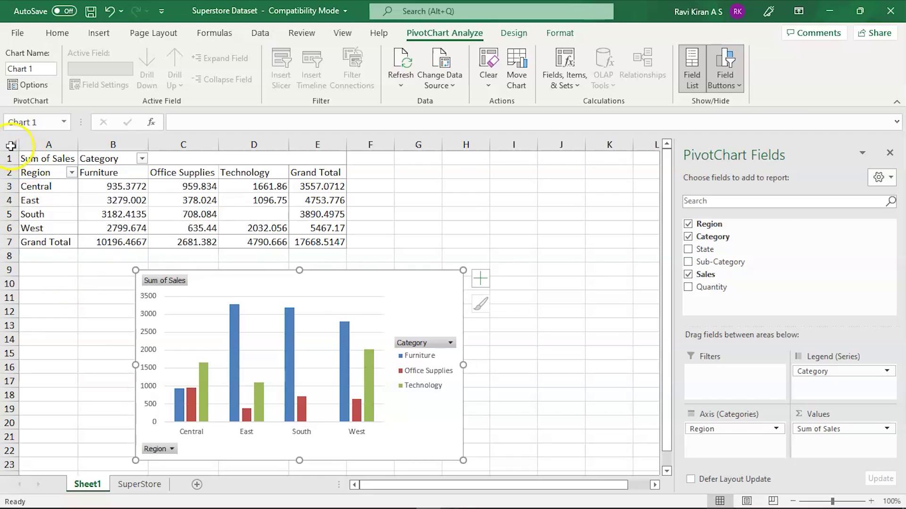
left_click(72, 173)
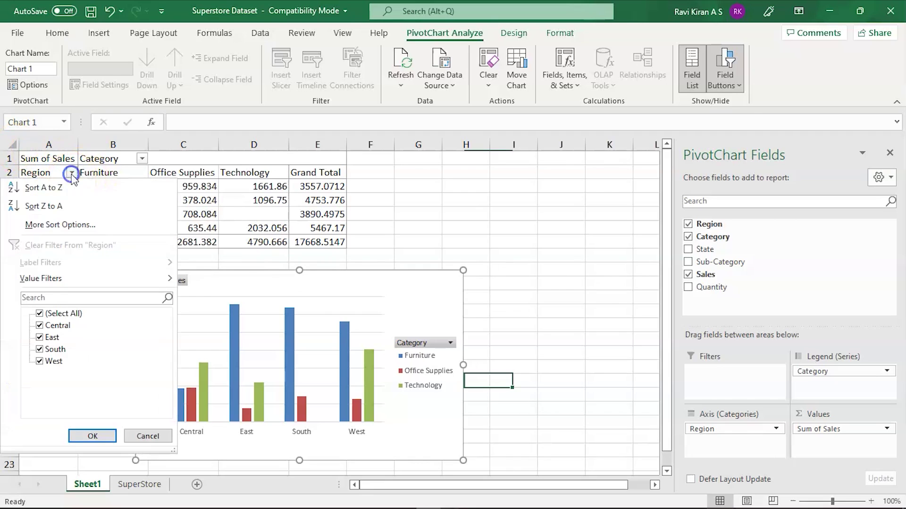
left_click(40, 313)
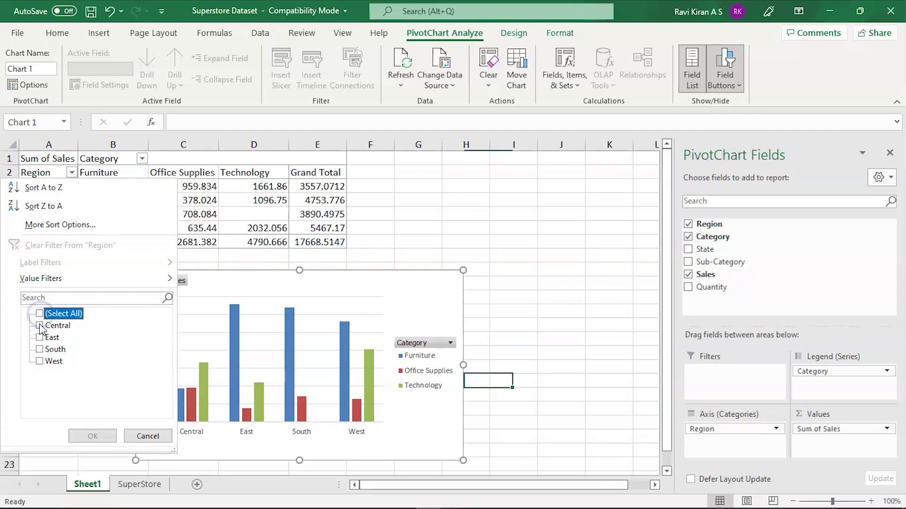
left_click(39, 325)
left_click(91, 435)
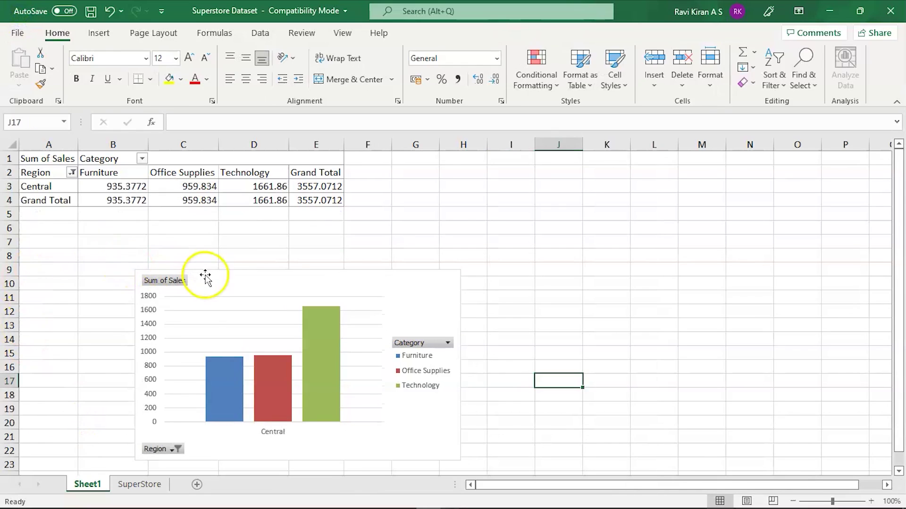
left_click_drag(205, 275, 89, 224)
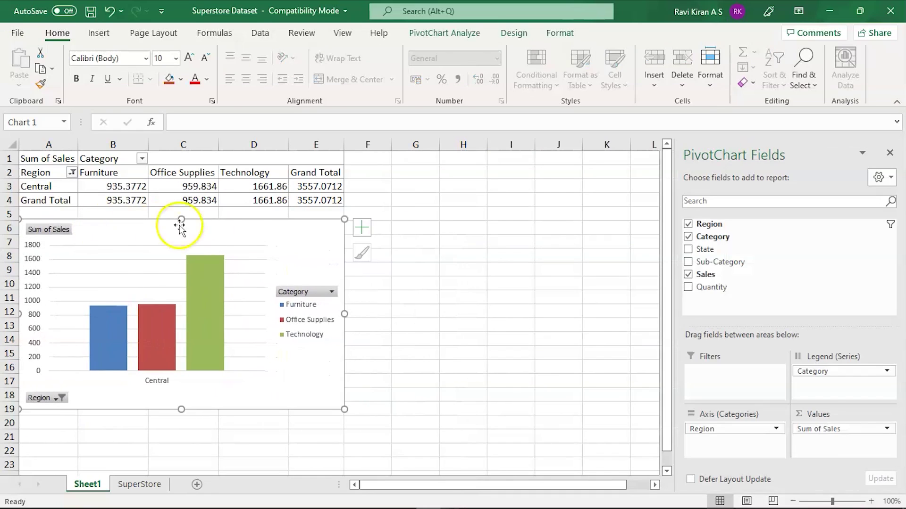